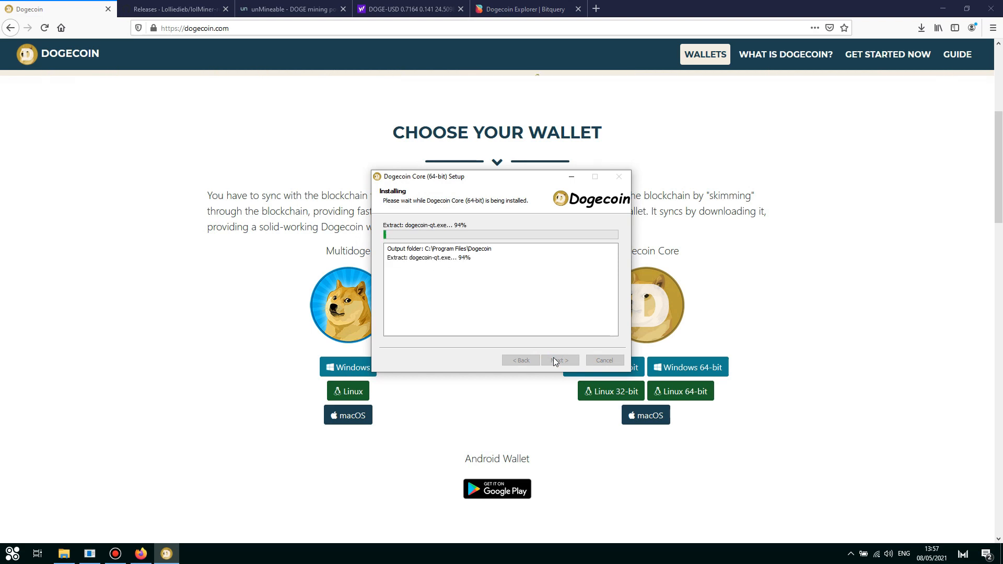
Step: Finish installing Dogecoin Core (64-bit) and close the wizard with 'Run Dogecoin Core' ticked
left_click(554, 360)
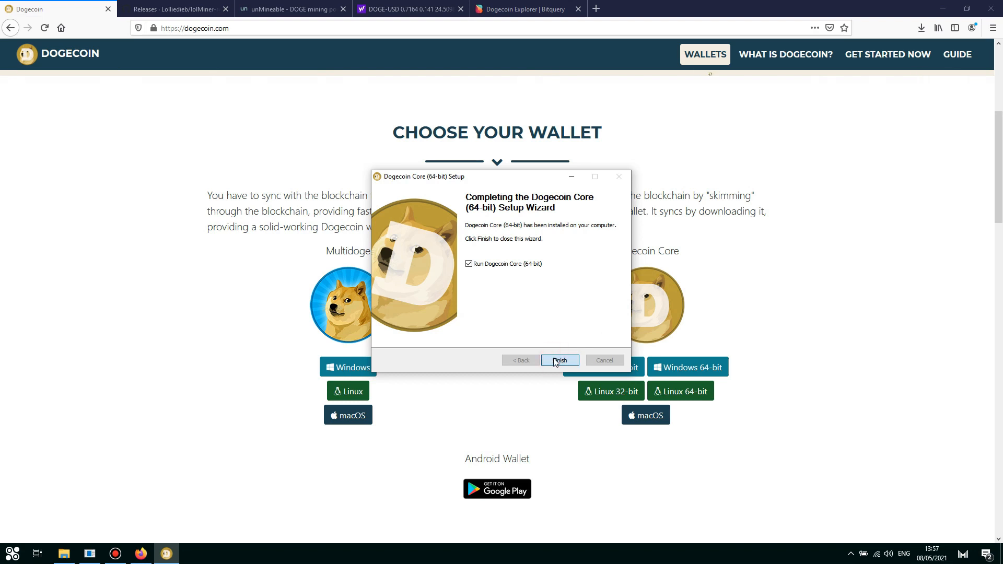
left_click(556, 361)
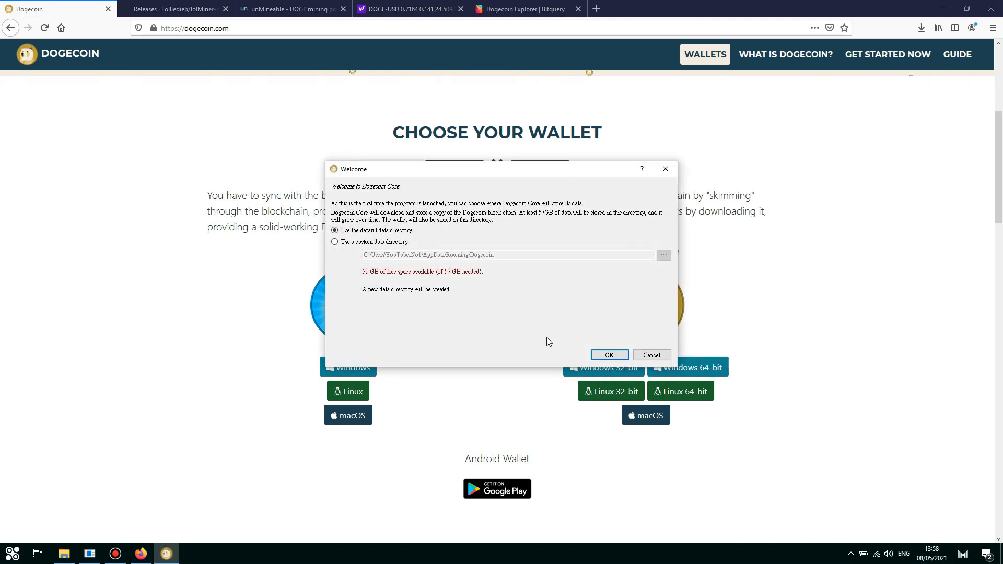
Step: Store the blockchain data in the custom directory d:\doge
left_click(382, 243)
left_click_drag(505, 254, 224, 264)
type("d:\\")
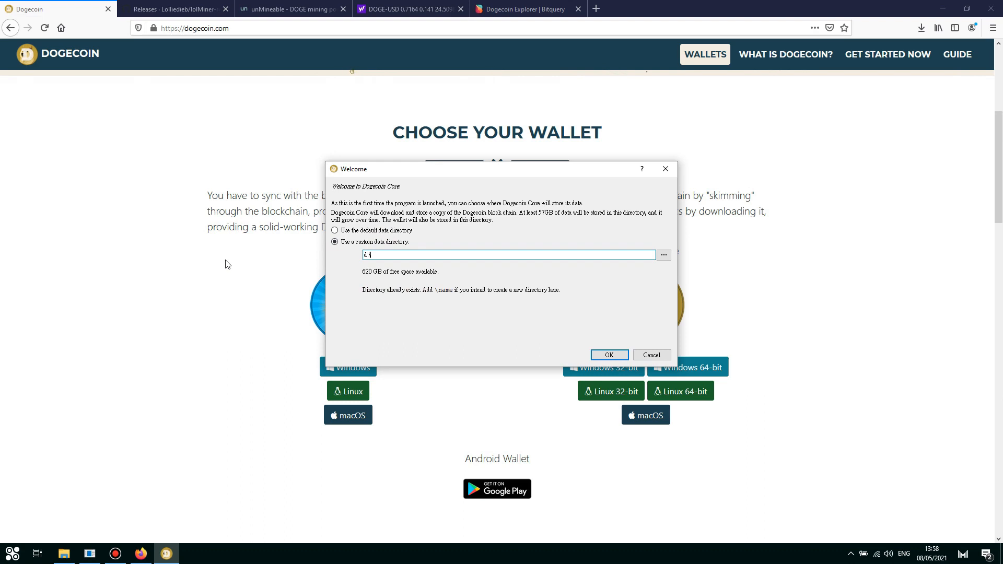
type("doge")
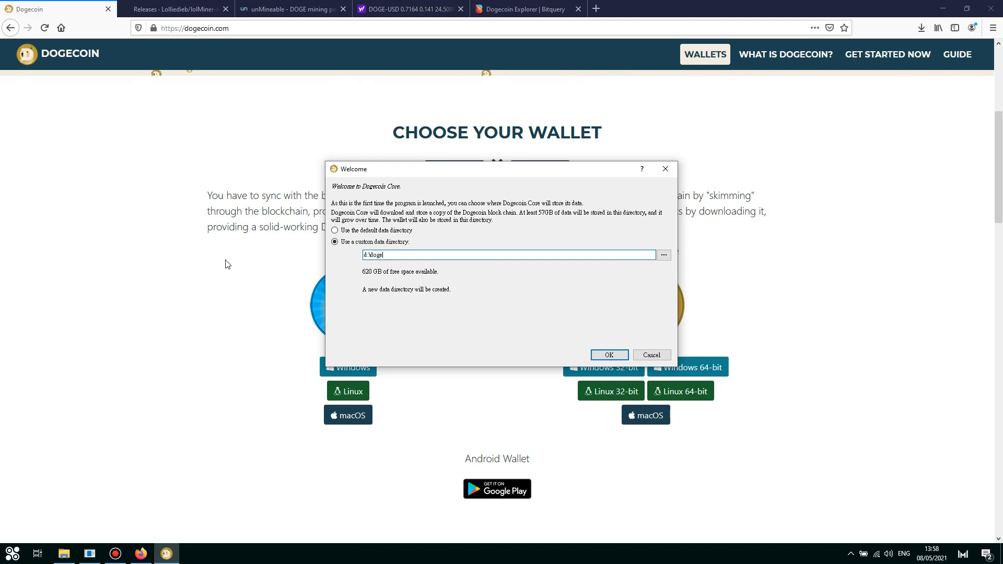
left_click(626, 355)
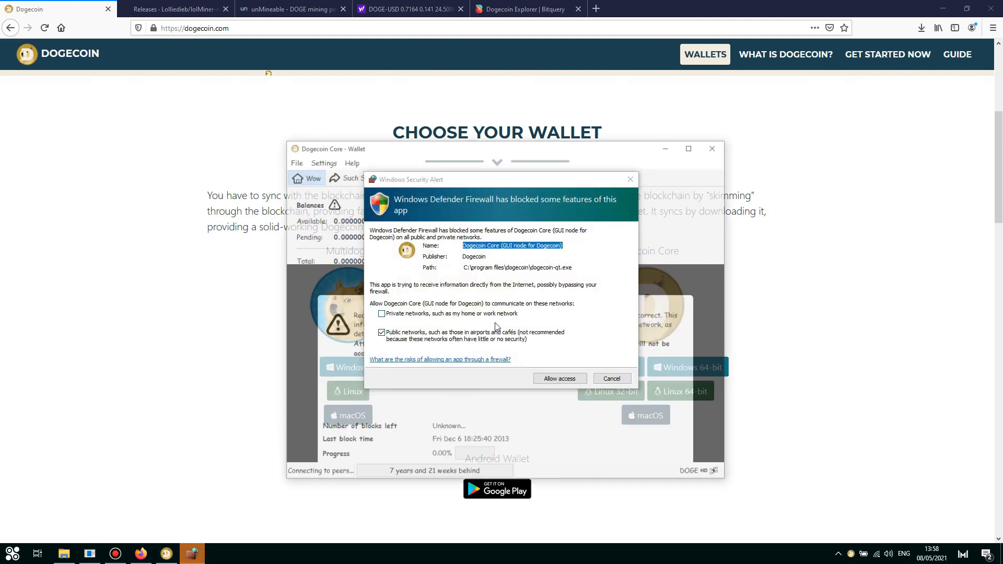
Step: Allow Dogecoin Core through the firewall and hide the sync overlay to reach the balances
left_click(565, 378)
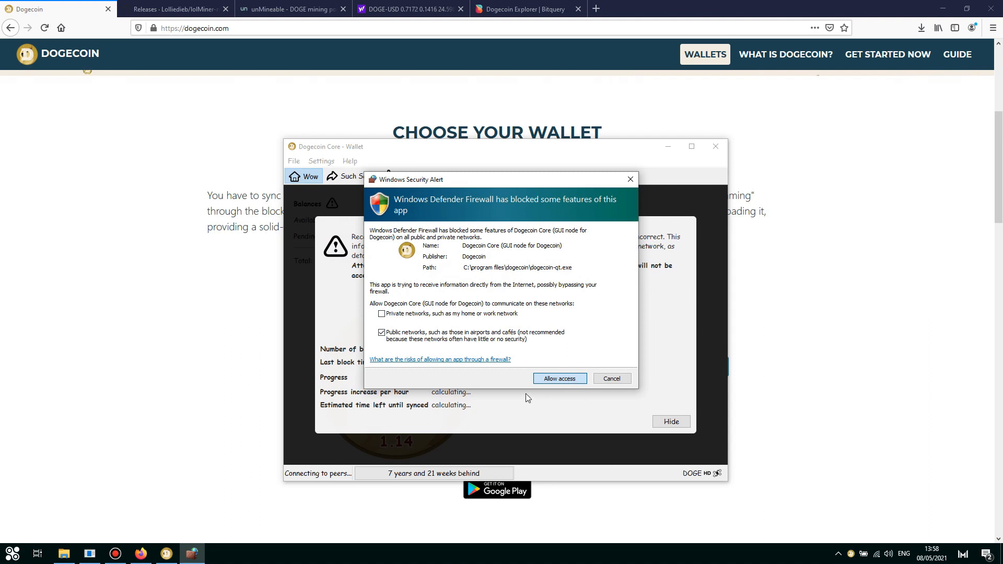
left_click(555, 374)
left_click(673, 423)
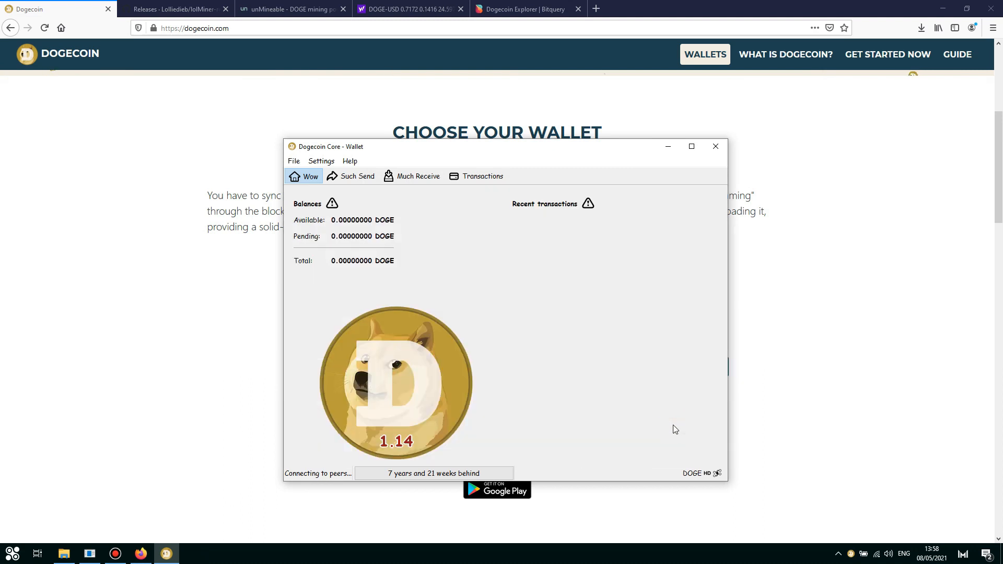
Step: Request a payment labelled LAPTOP and copy the new receiving address
left_click(428, 179)
left_click(407, 211)
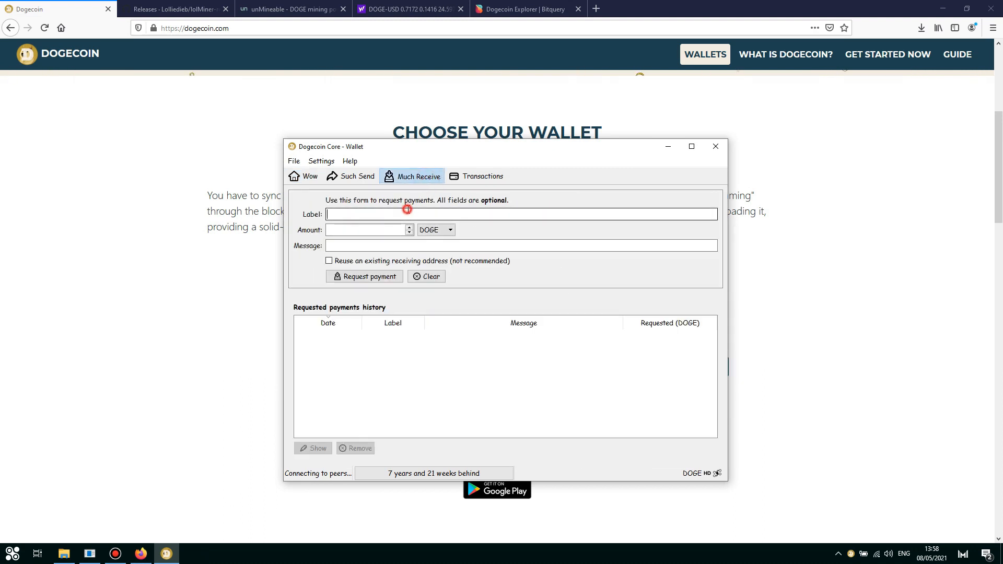
type("L")
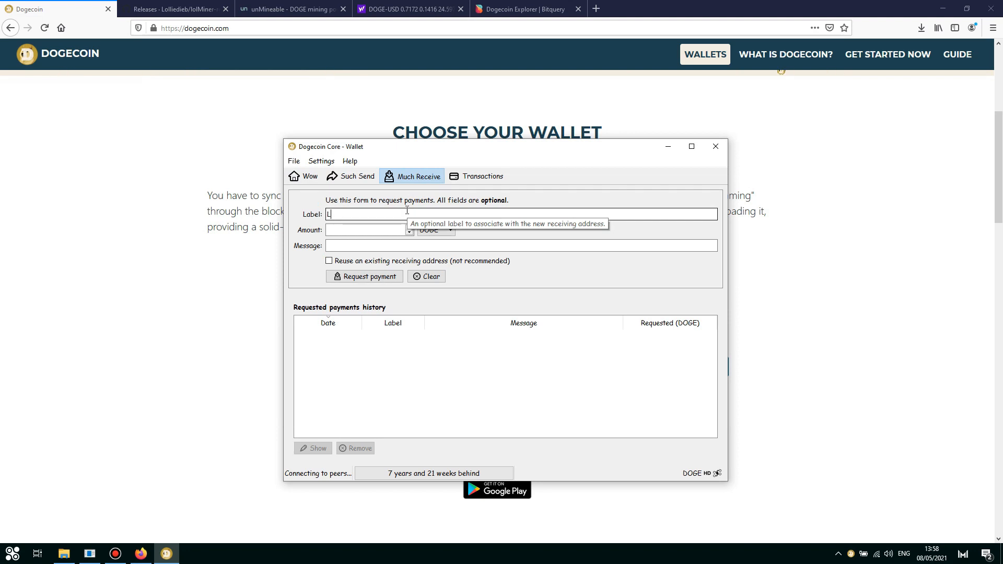
type("ASTOP")
left_click(381, 277)
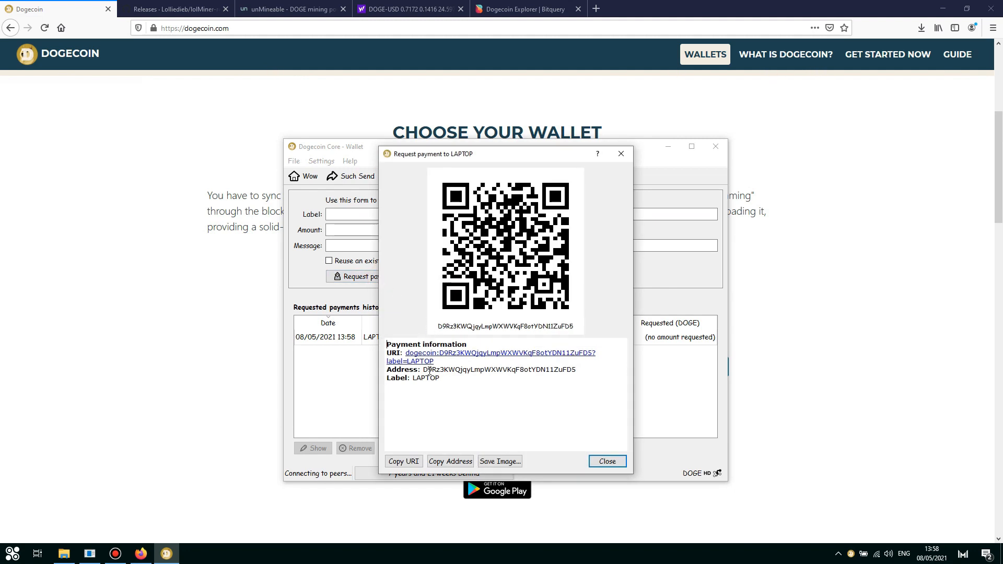
left_click_drag(423, 370, 586, 368)
left_click(606, 461)
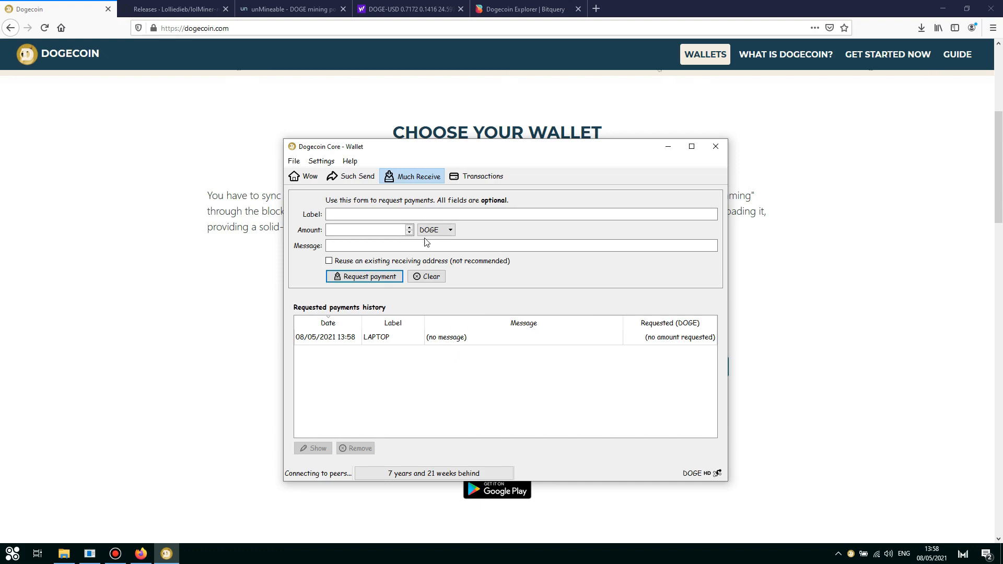
Step: Download lolMiner_v1.28a_Win64.zip from the lolMiner 1.28a release assets and open it in WinRAR
left_click(174, 10)
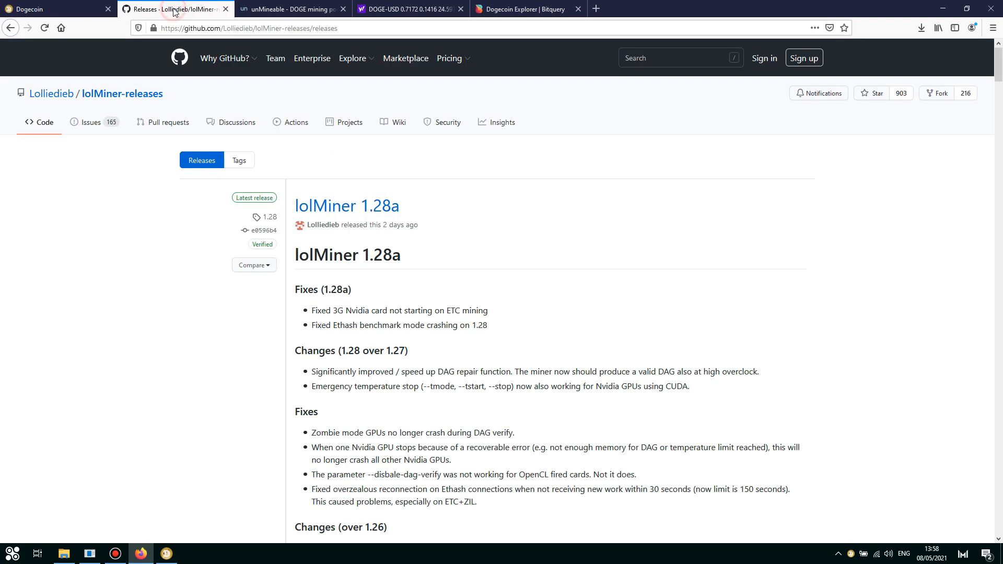
scroll(444, 205, "down", 5)
scroll(445, 206, "down", 6)
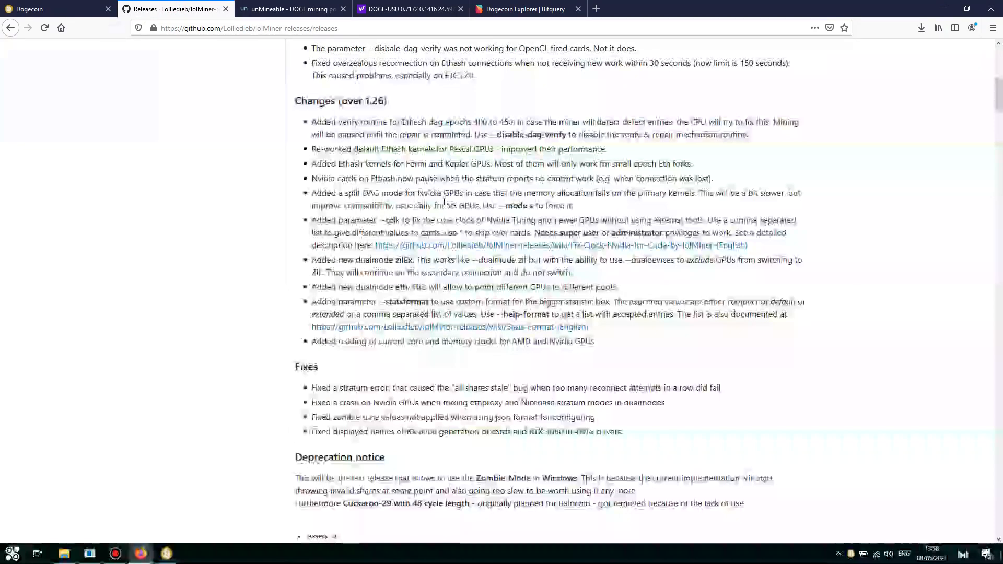
left_click(386, 472)
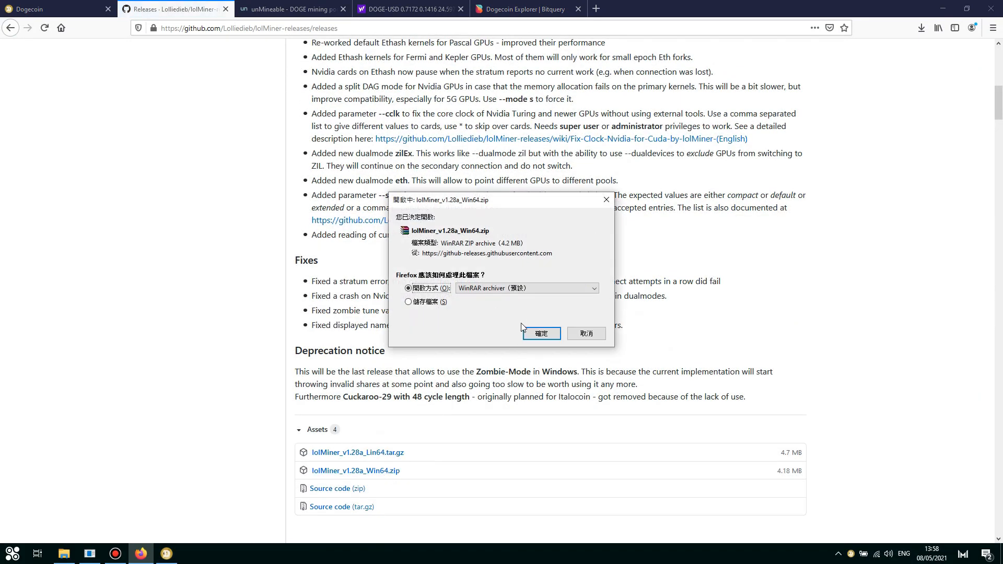
left_click(541, 333)
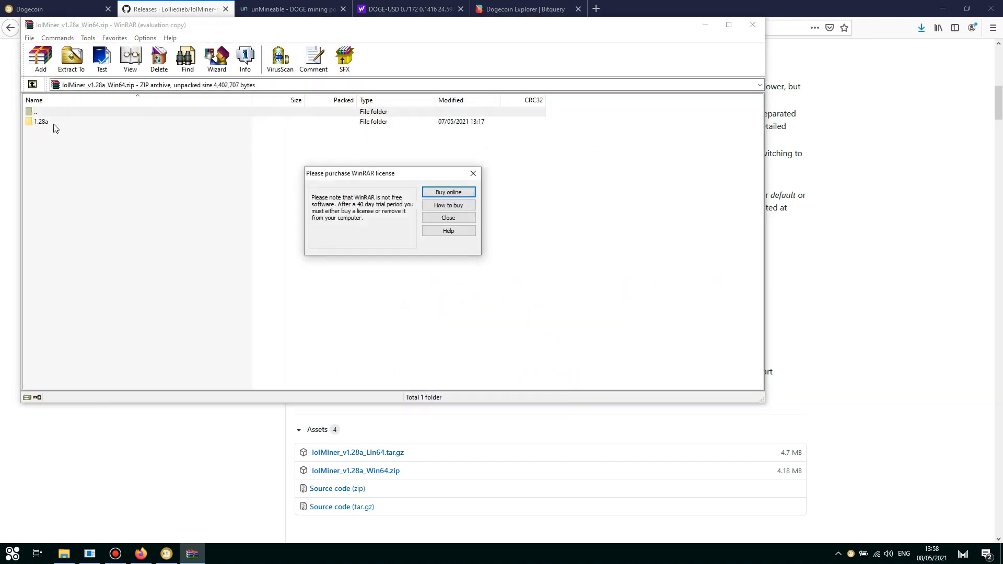
Step: Extract all files from the archive's 1.28a folder, then close WinRAR
left_click(448, 218)
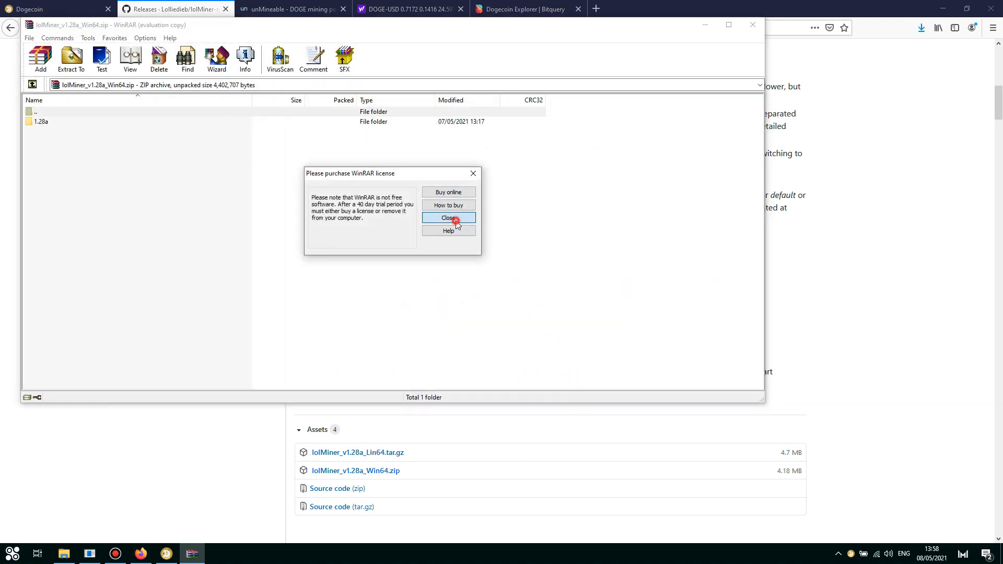
double_click(77, 122)
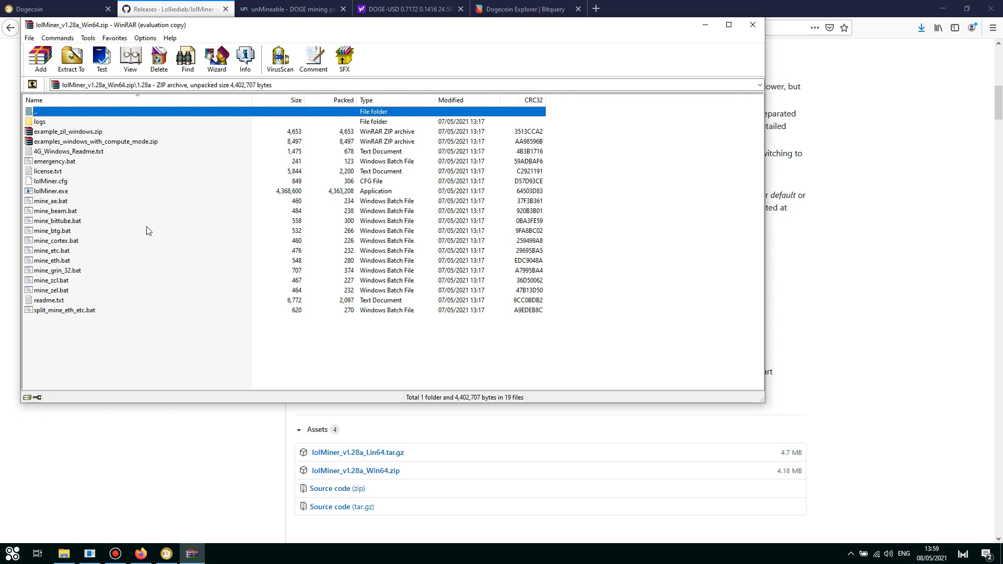
left_click_drag(140, 355, 7, 107)
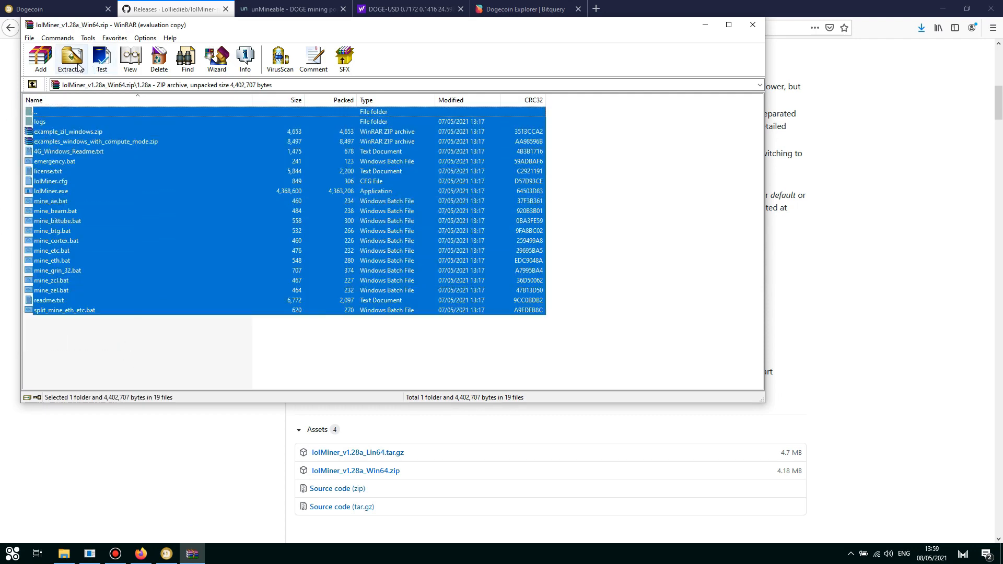
left_click(77, 66)
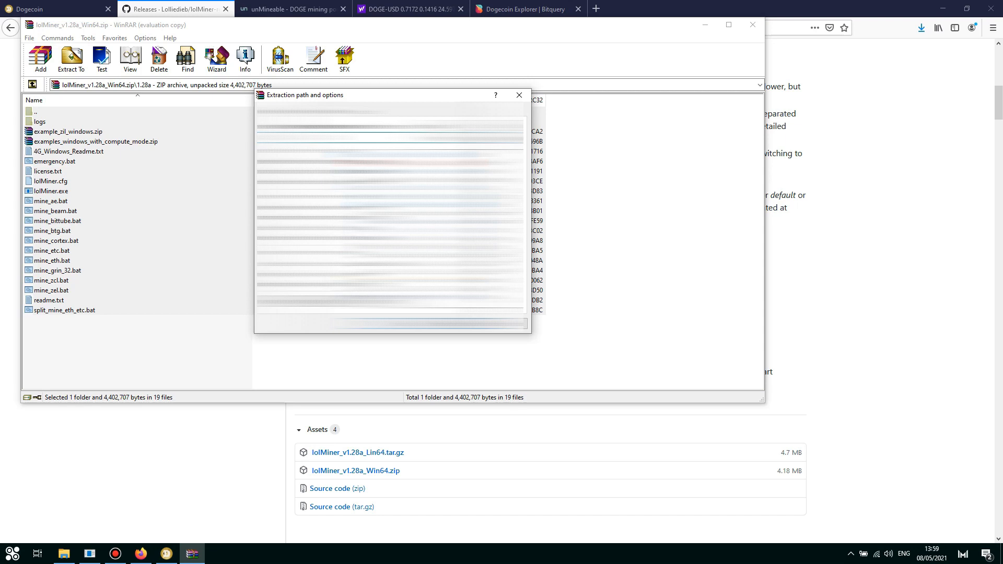
left_click(441, 329)
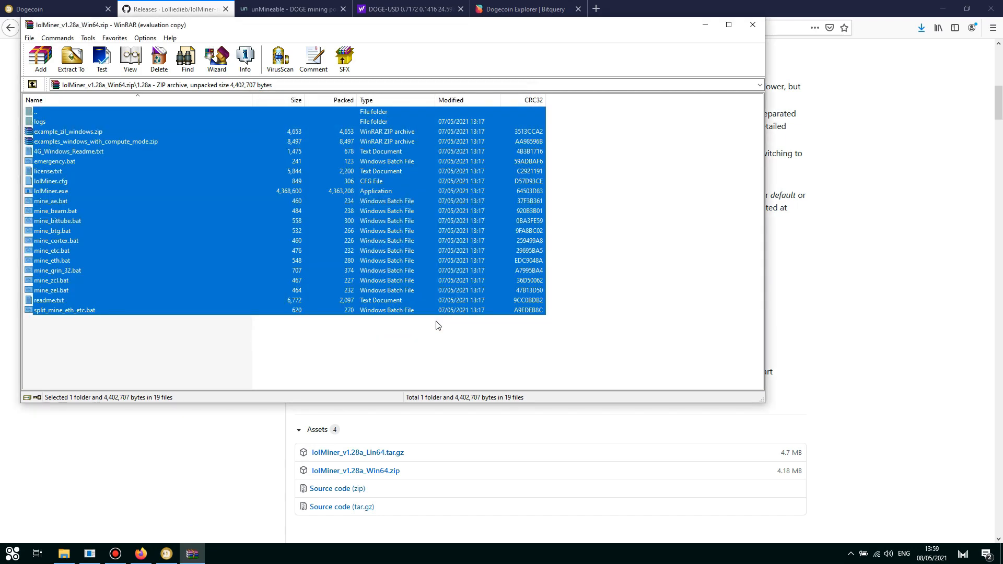
left_click(752, 25)
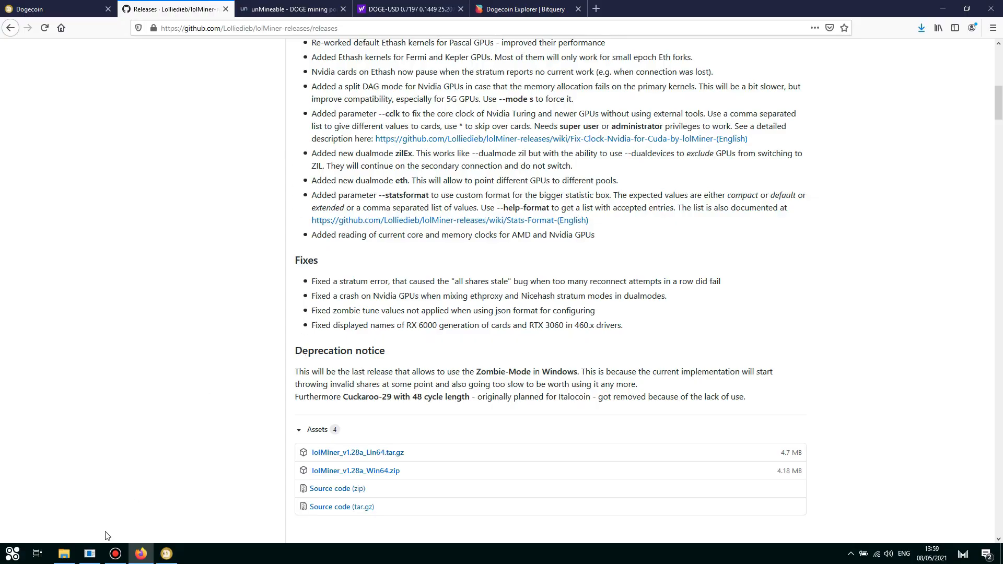
Step: Paste the DOGE wallet address over both WALLET_ADDRESS placeholders and replace MINER_NAME with LAPTOP
left_click(91, 555)
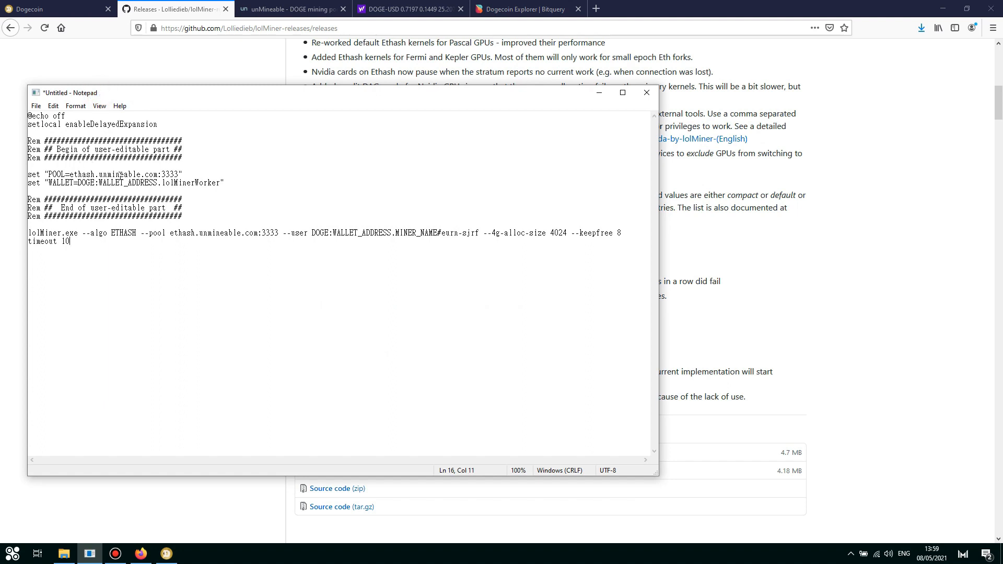
left_click_drag(101, 184, 155, 185)
type("D9Rz3KWQjqyLmpWXWVKqF8otYDN11ZuFD5")
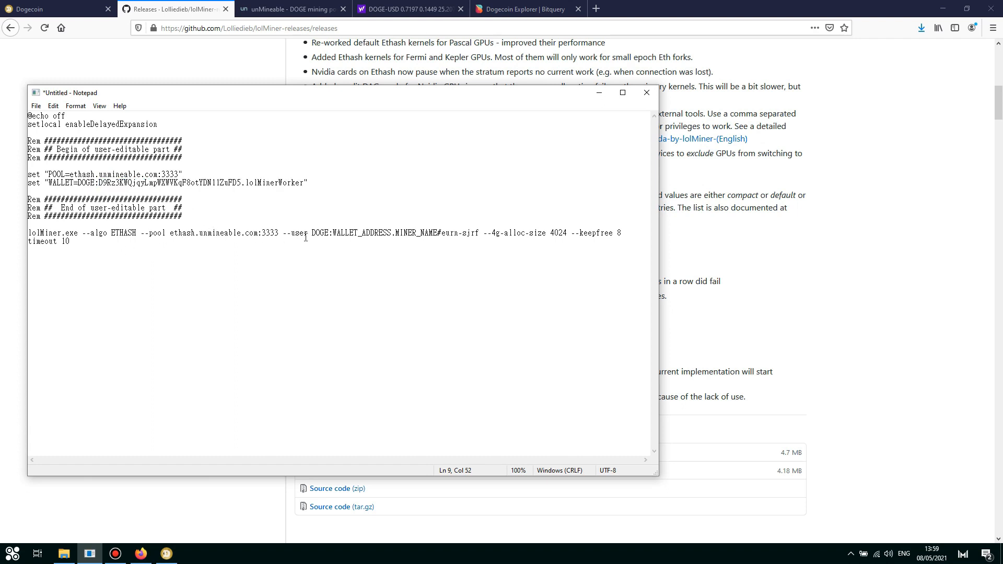
left_click_drag(333, 234, 392, 234)
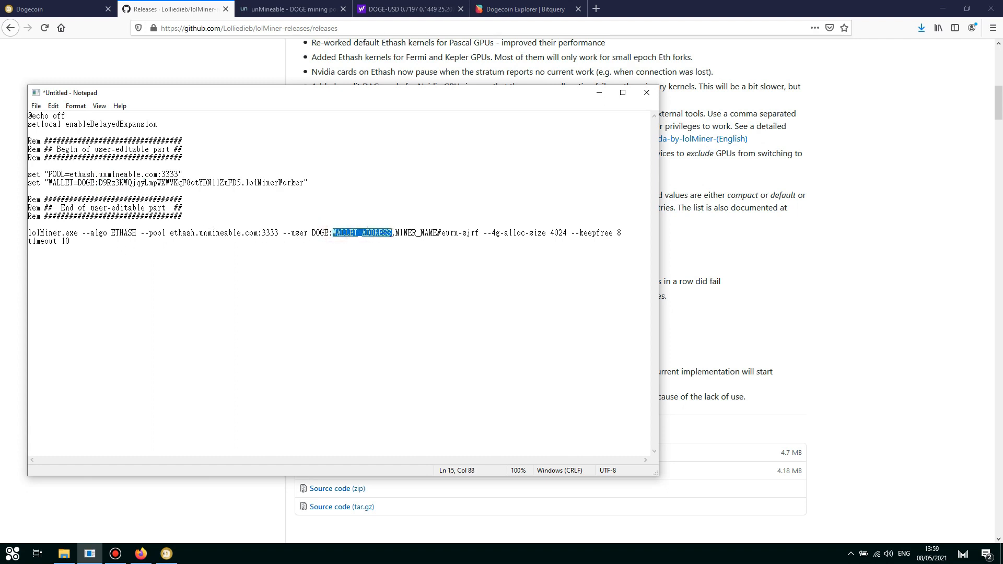
type("D9Rz3KWQjqyLmpWXWVKqF8otYDN11ZuFD5")
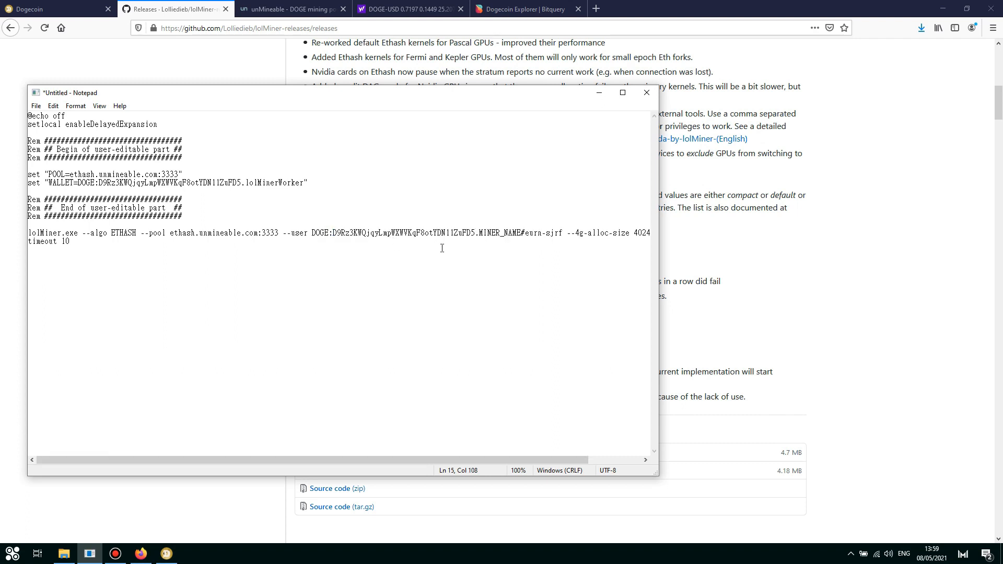
left_click_drag(481, 234, 521, 235)
type("LAPTOP")
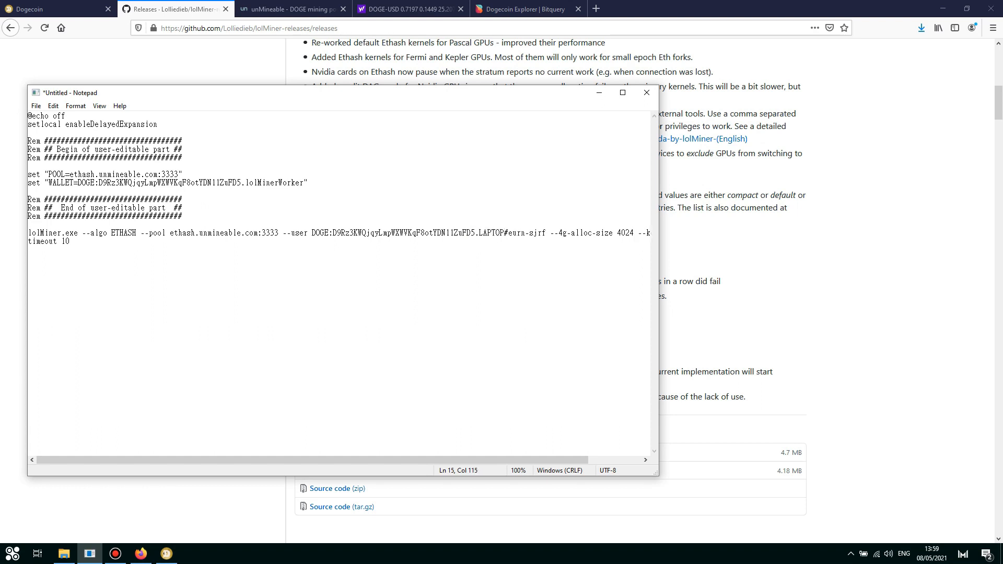
Step: Save the mining script as RUN.BAT in C:\LOL and minimise Notepad
left_click(36, 106)
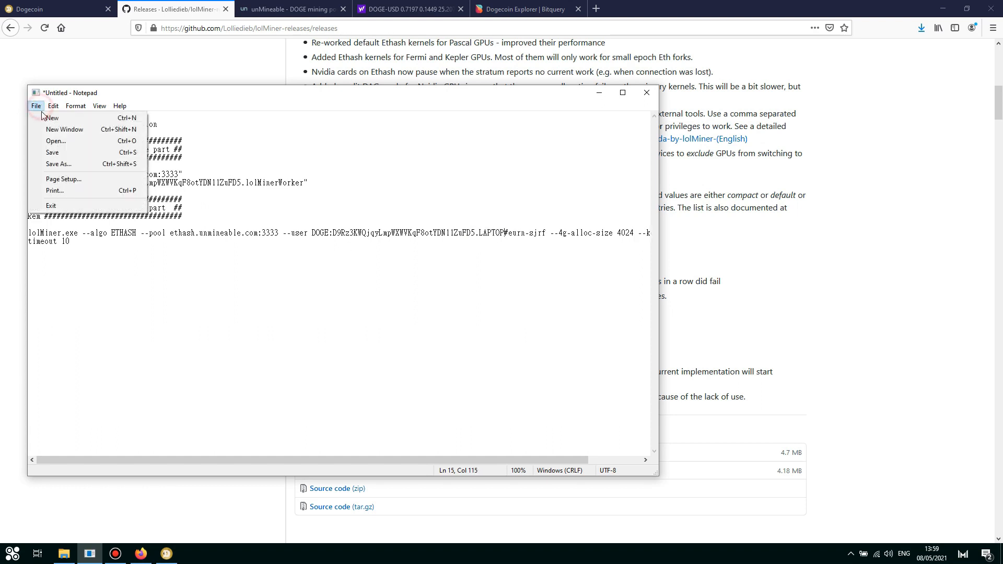
left_click(65, 164)
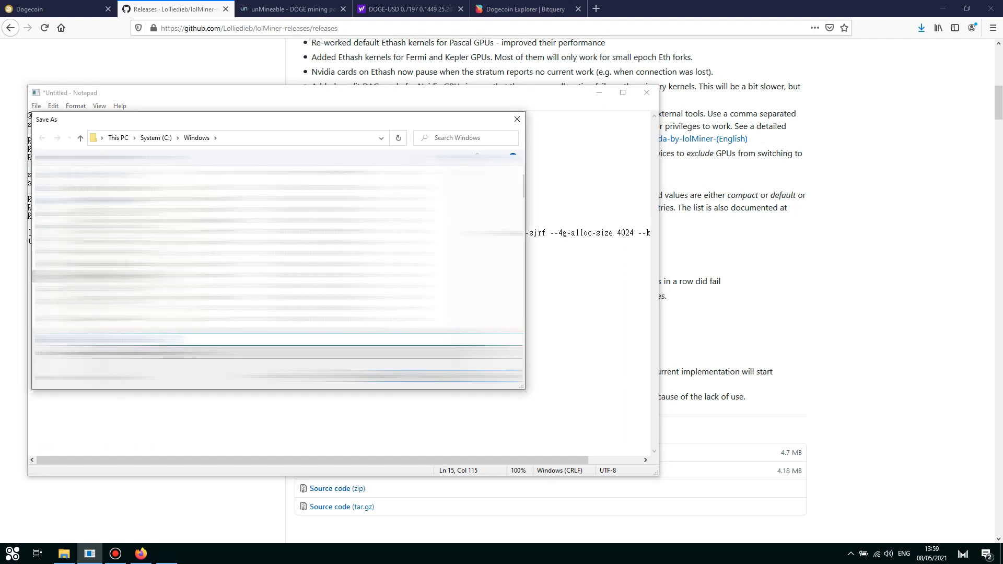
left_click(156, 138)
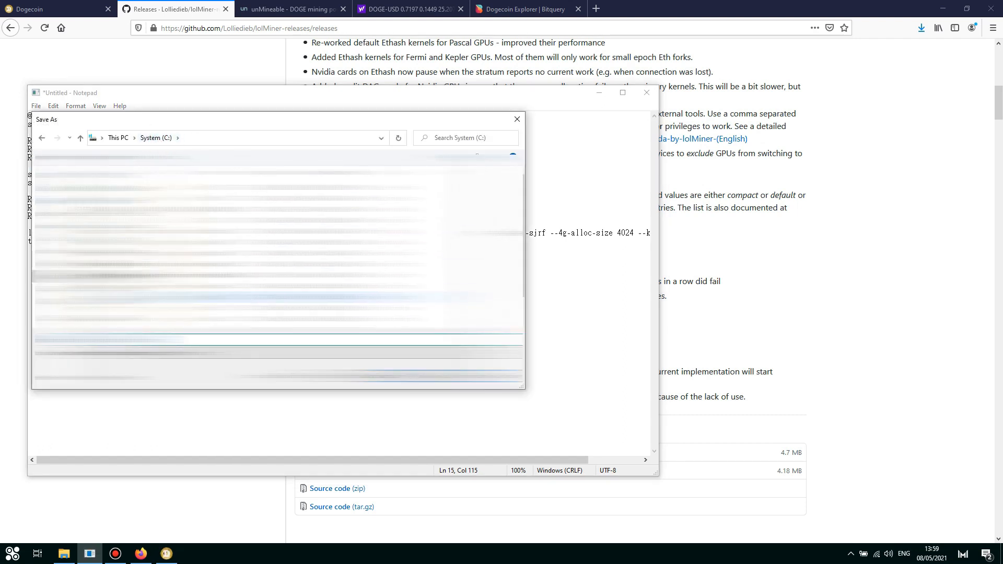
double_click(157, 221)
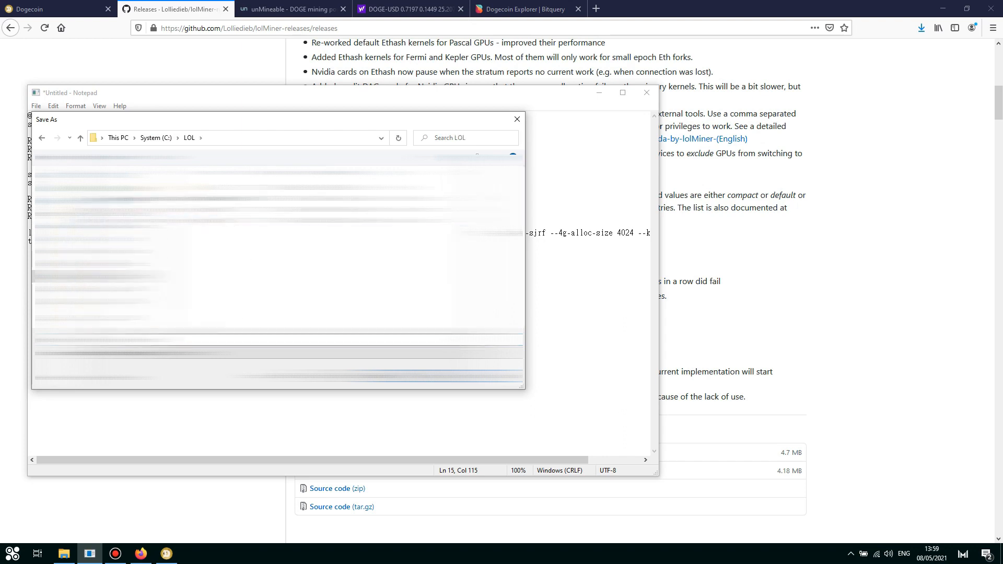
left_click(167, 341)
type("doge")
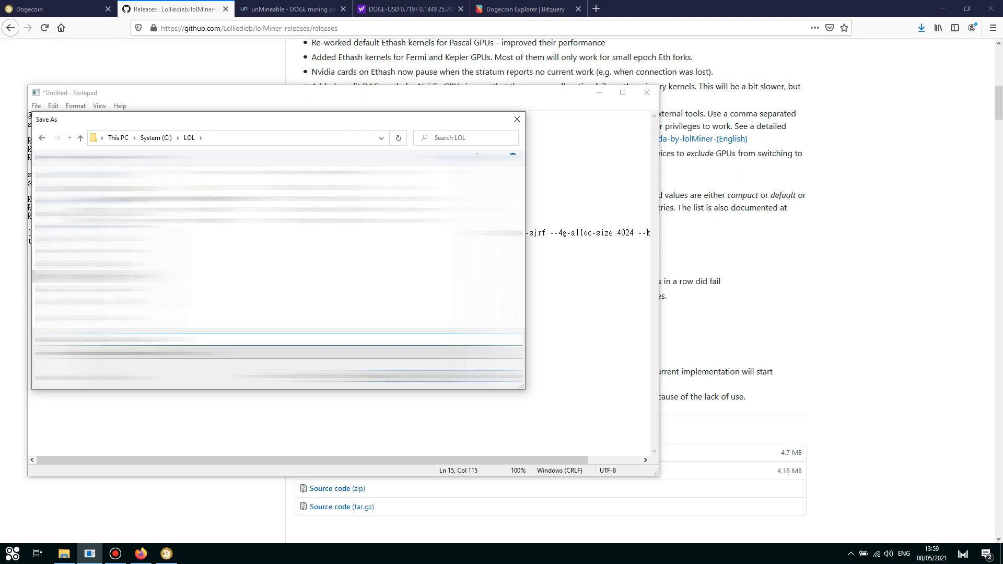
left_click(440, 372)
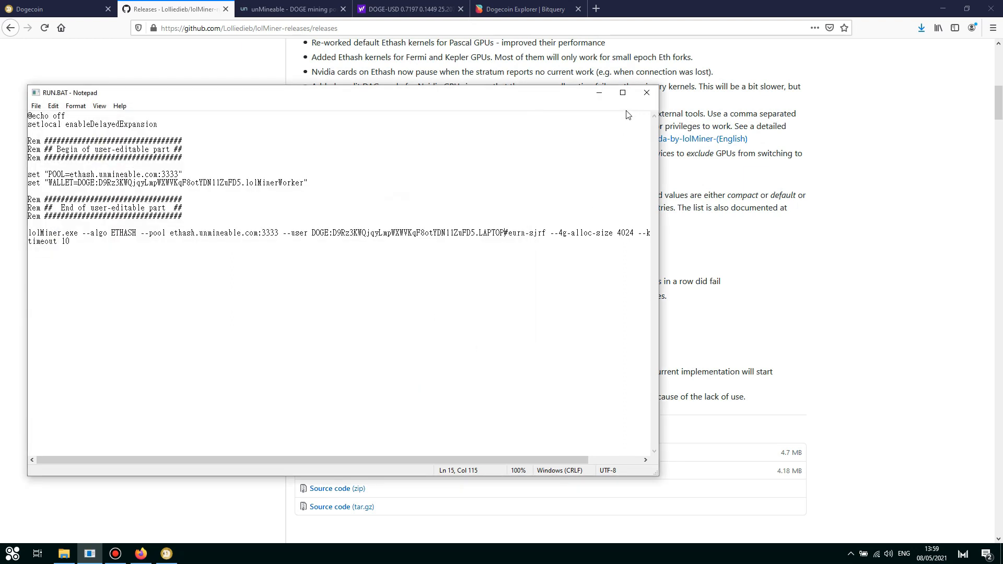
left_click(599, 92)
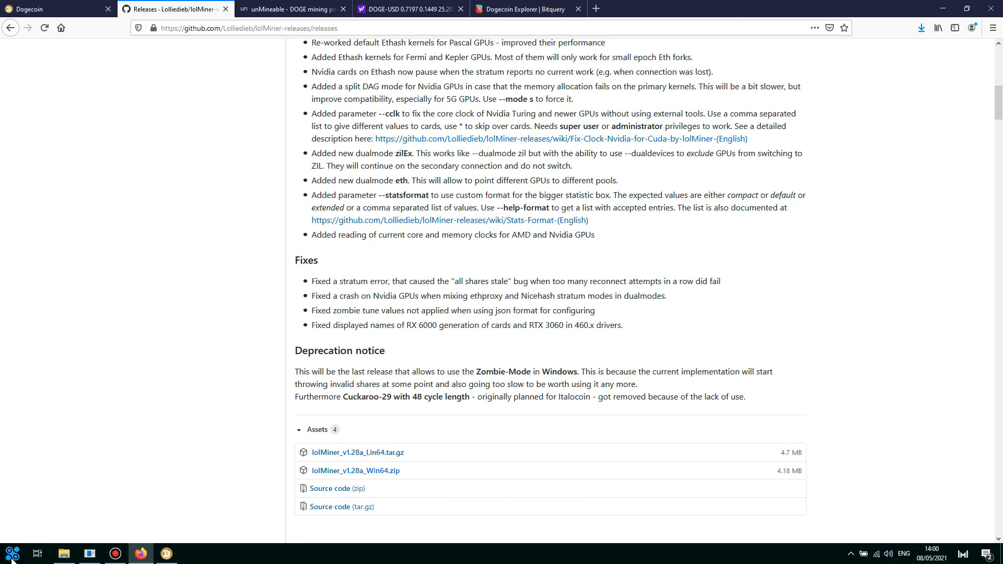
Step: Launch RUN.BAT from C:\LOL so lolMiner connects to ethash.unmineable.com:3333
left_click(63, 556)
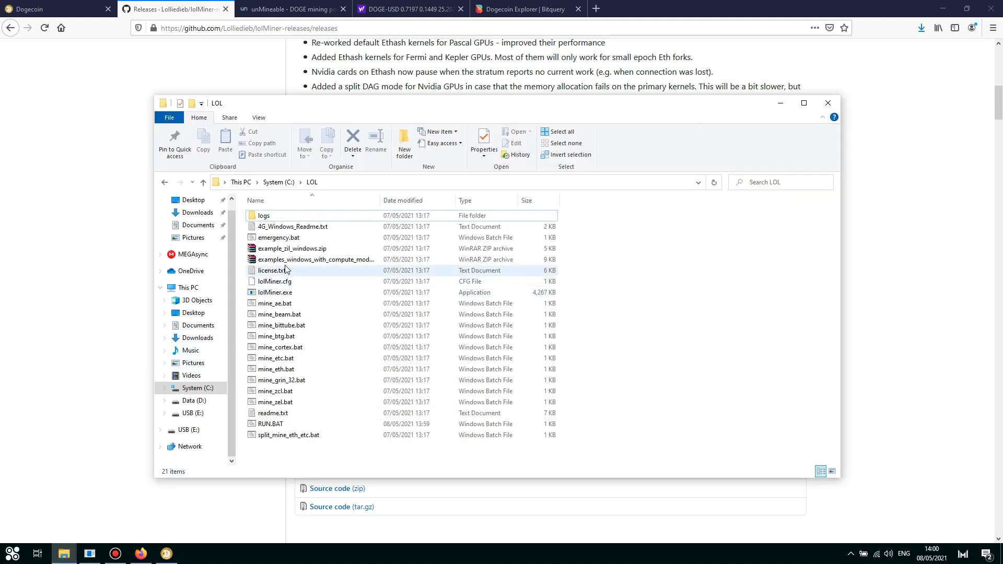
right_click(277, 425)
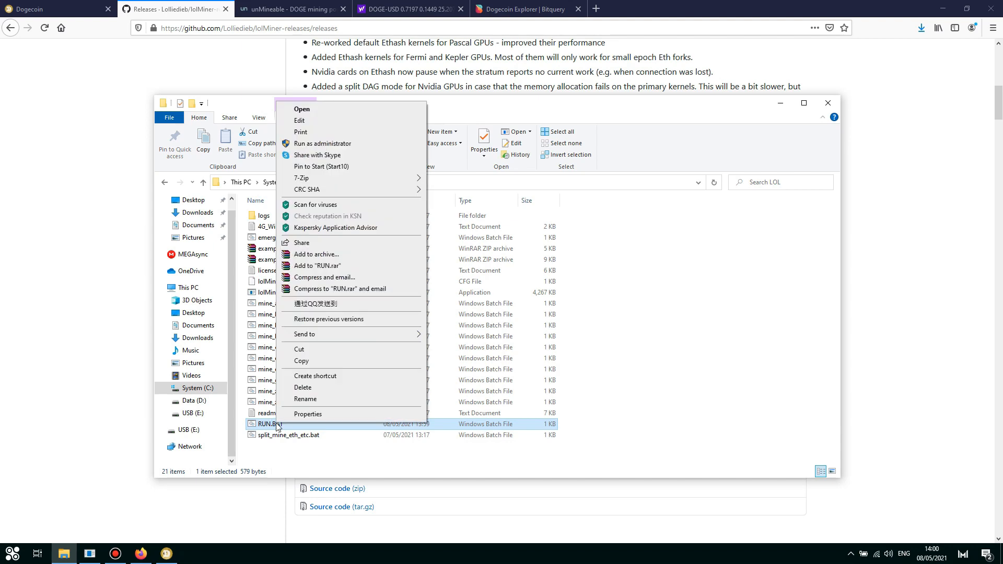
double_click(255, 425)
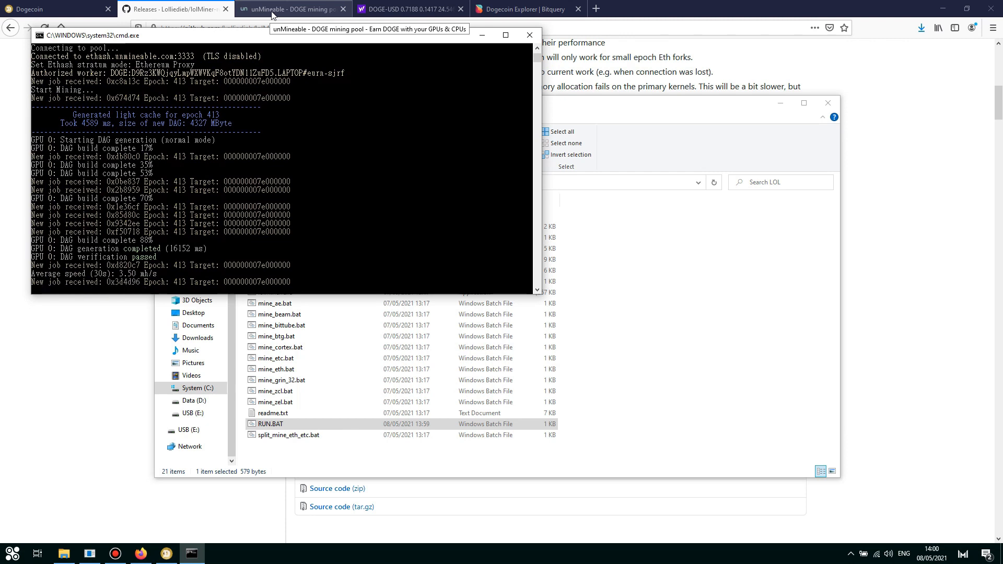
Step: Copy the LAPTOP receiving address from the Dogecoin wallet's payment request
left_click(271, 15)
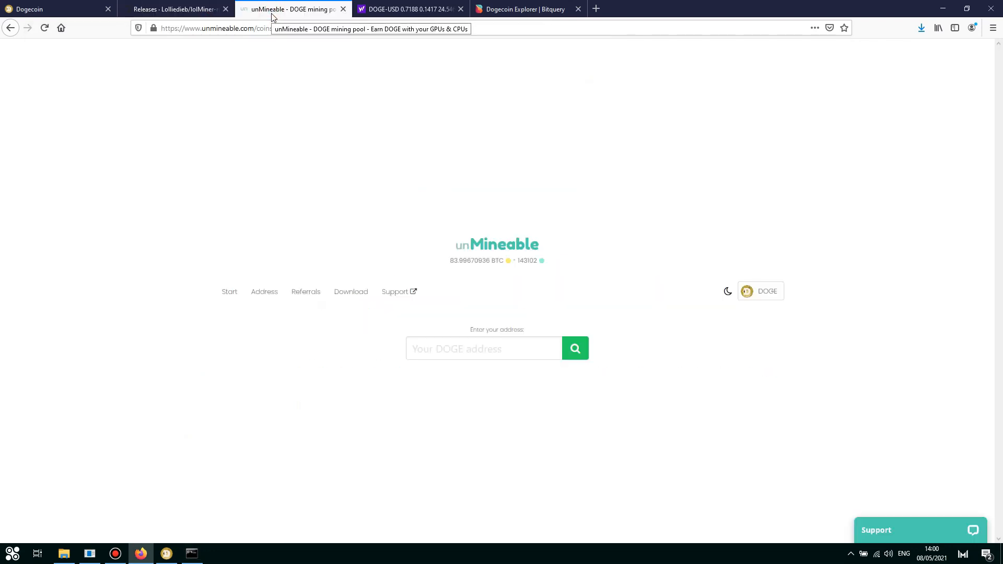
left_click(414, 30)
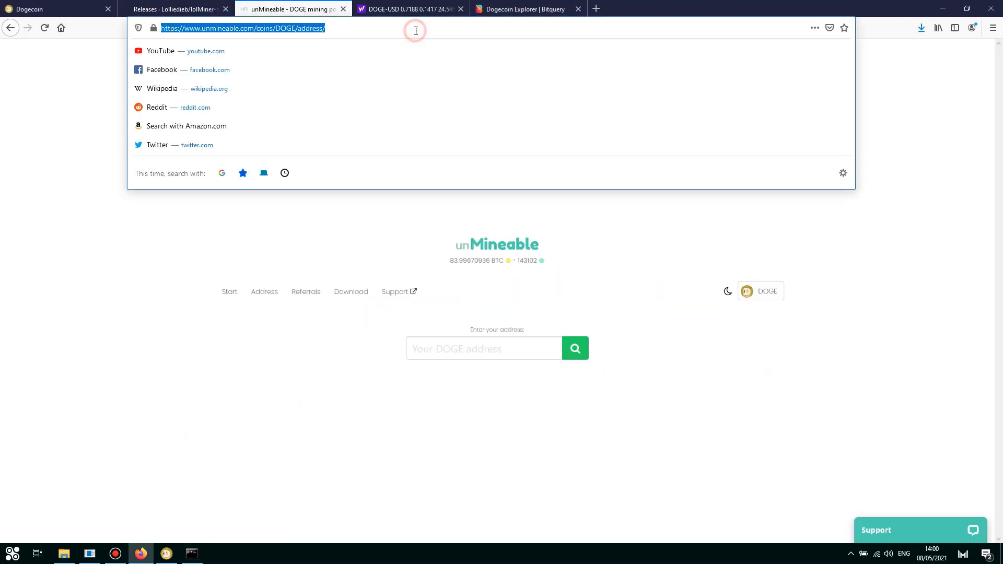
left_click(260, 251)
left_click(473, 357)
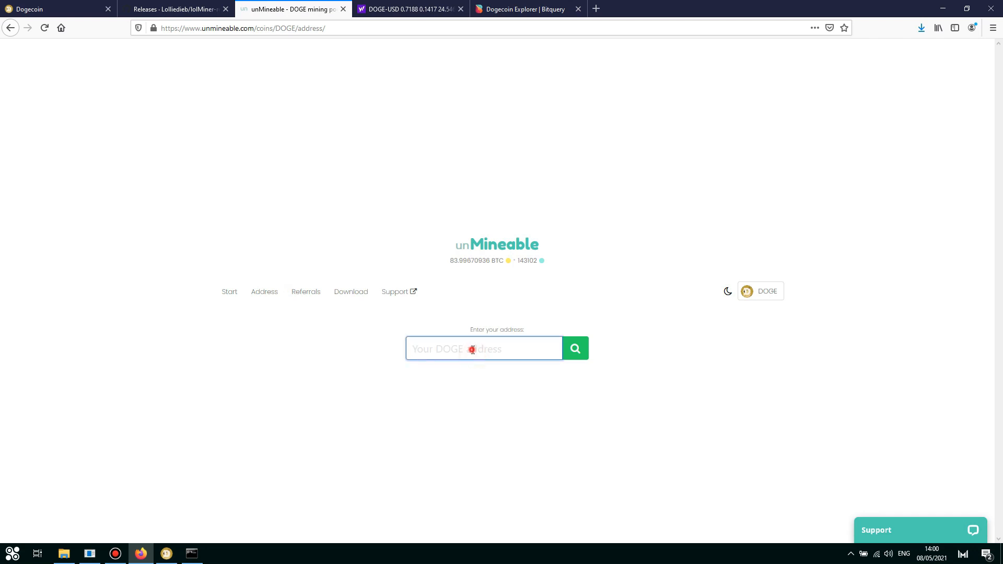
left_click(167, 554)
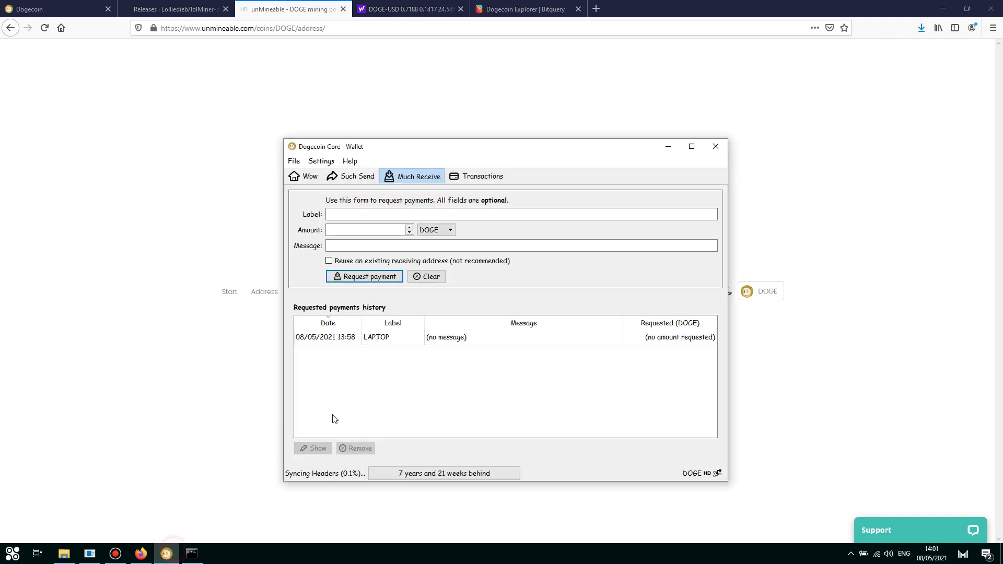
double_click(372, 339)
left_click_drag(423, 370, 587, 371)
key("ctrl+c")
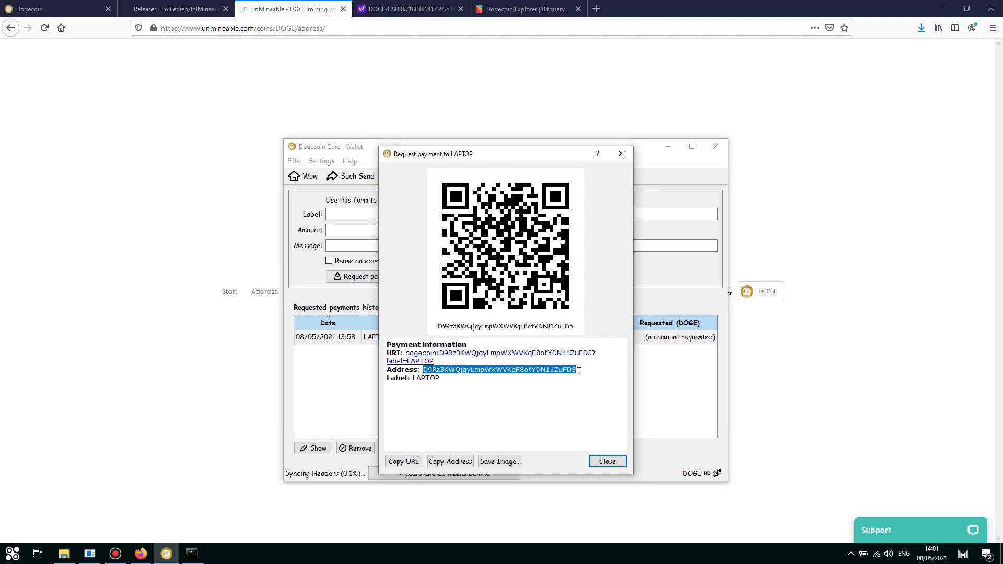
Step: Paste the address into unMineable's DOGE field and look up its pool balance
left_click(189, 452)
left_click(469, 347)
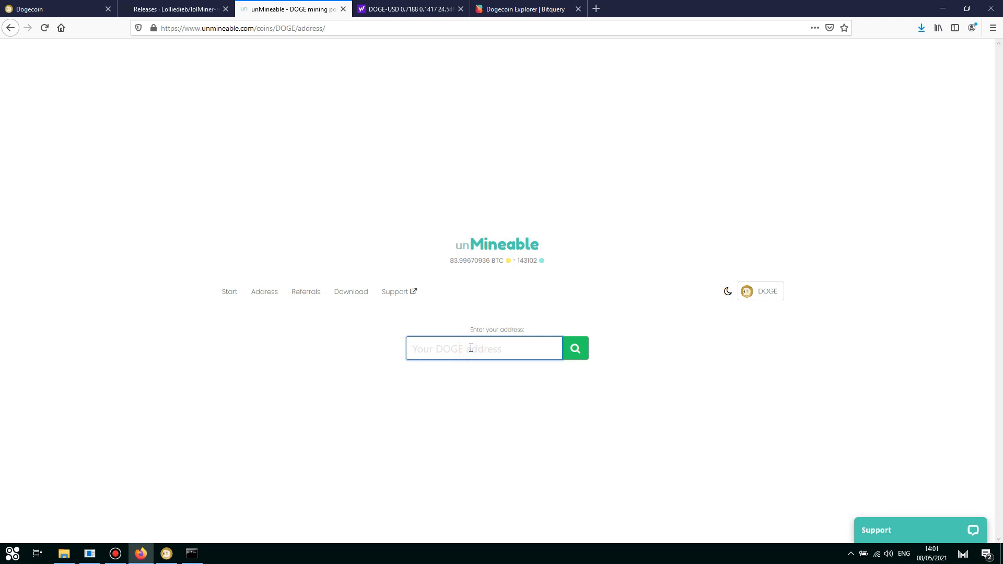
right_click(464, 346)
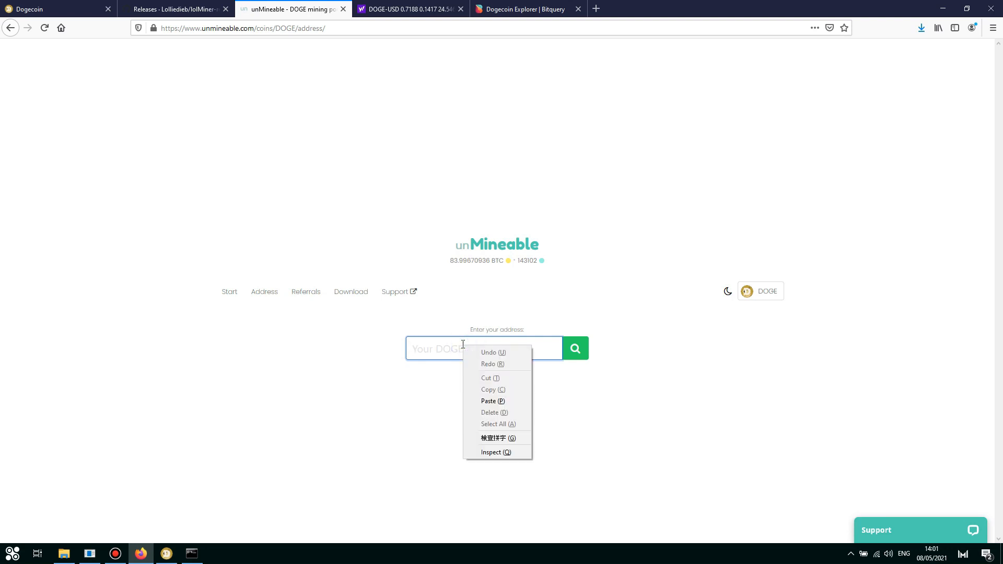
left_click(487, 402)
left_click(572, 351)
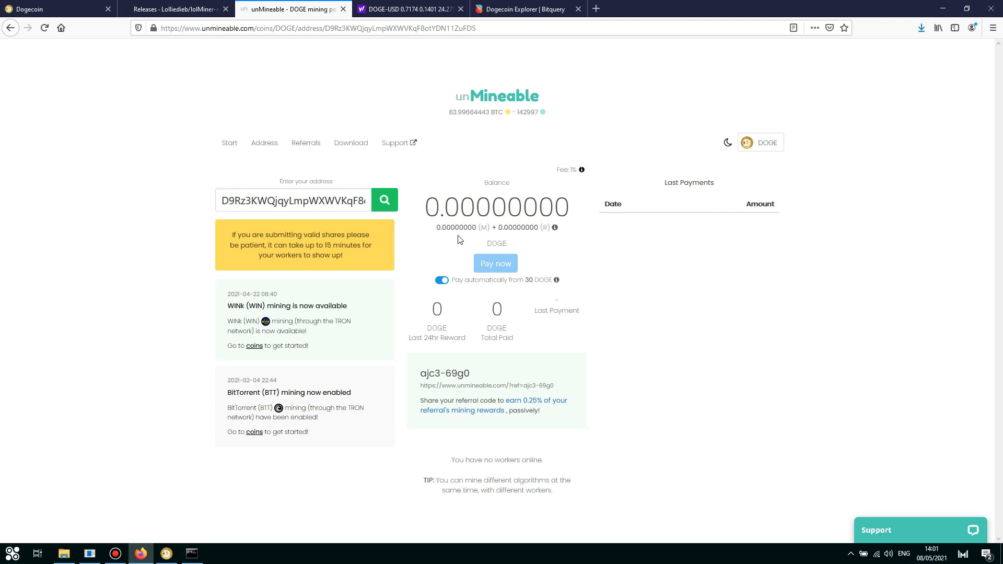
Step: Refresh the Yahoo Finance DOGE-USD quote to 0.7174, then view the Bitquery Dogecoin explorer
left_click(413, 10)
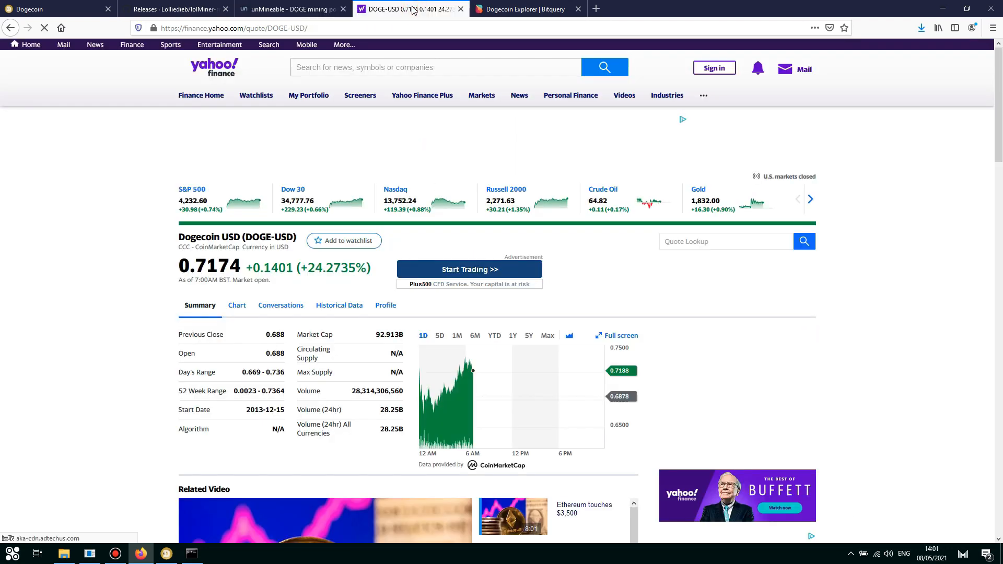
left_click(44, 29)
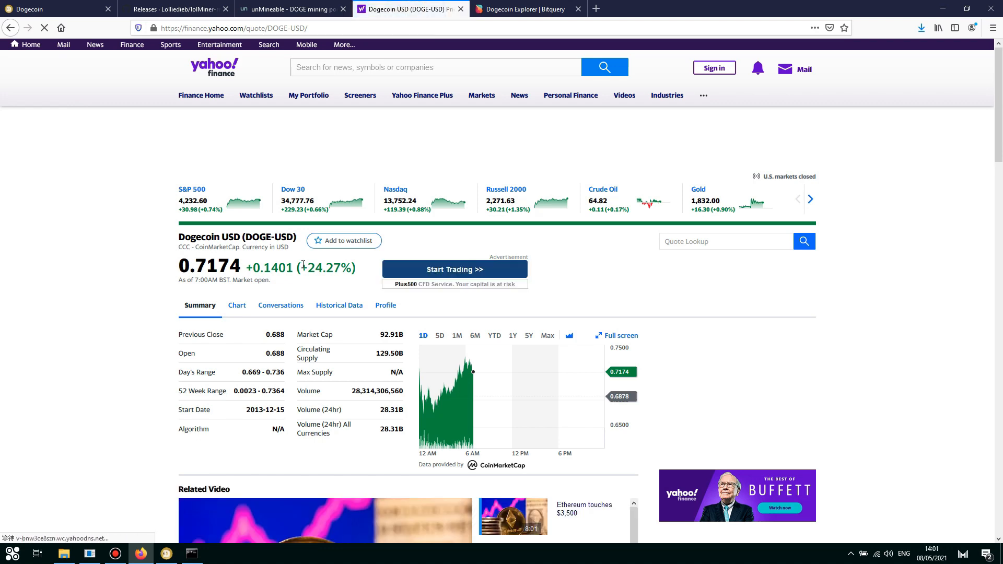
left_click(534, 6)
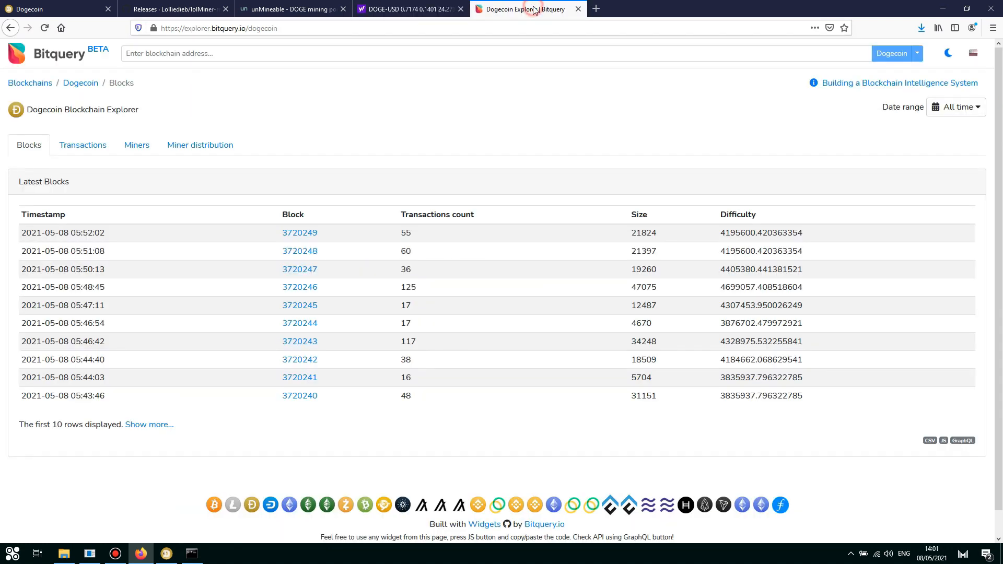
Step: Search Bitquery's Dogecoin explorer for the pasted wallet address and view its Inflow transfers, showing 0 DOGE
left_click(331, 29)
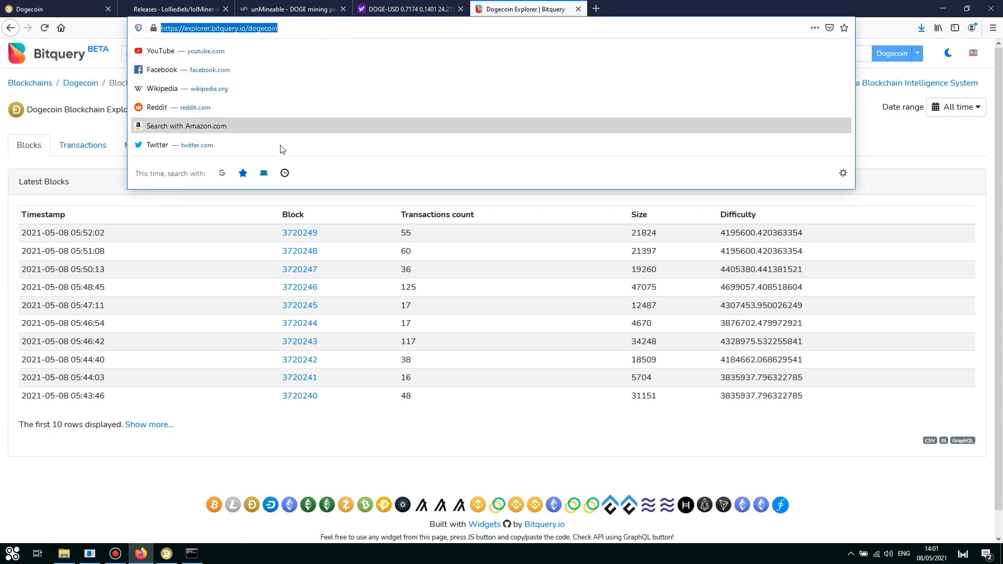
left_click(102, 190)
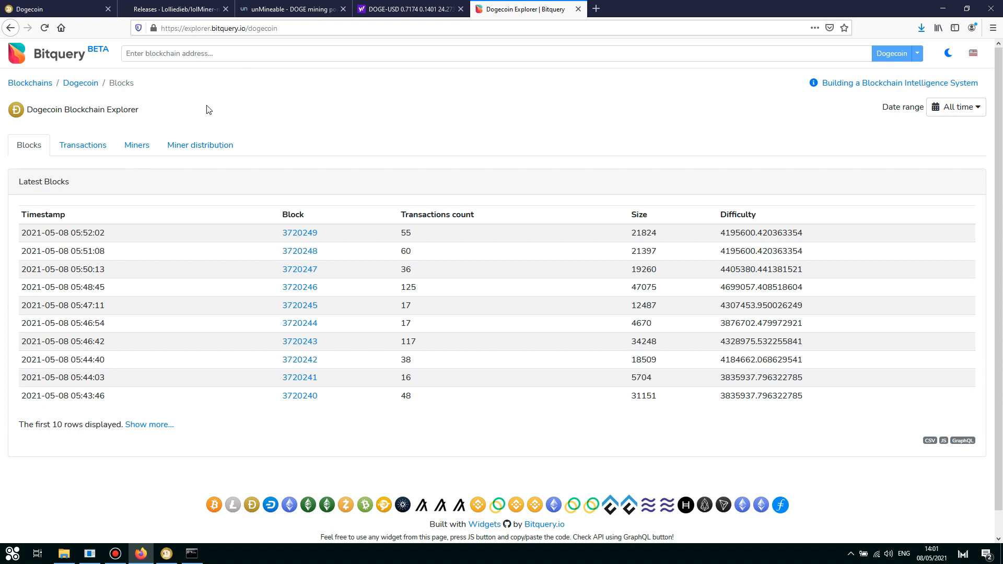
left_click(212, 52)
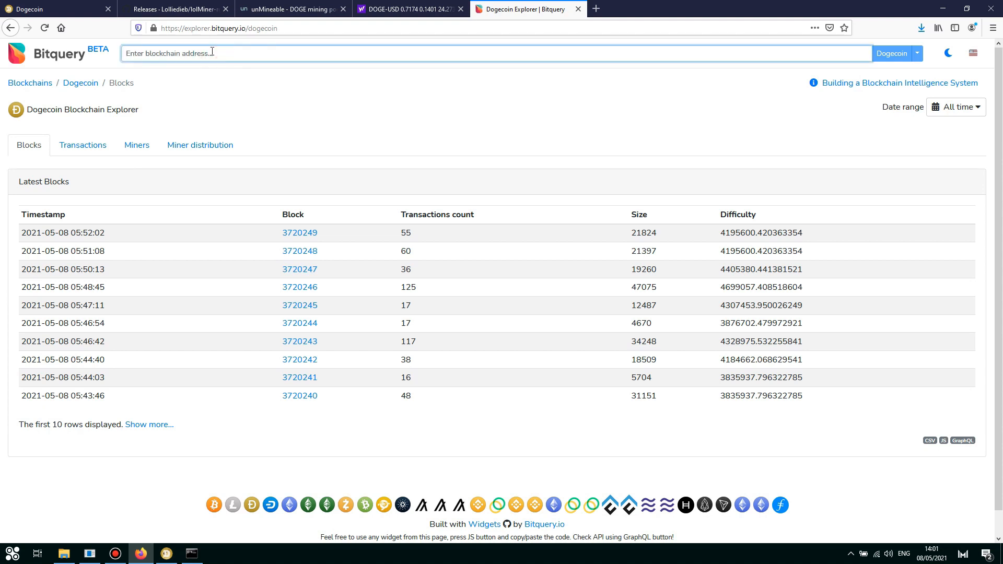
right_click(211, 52)
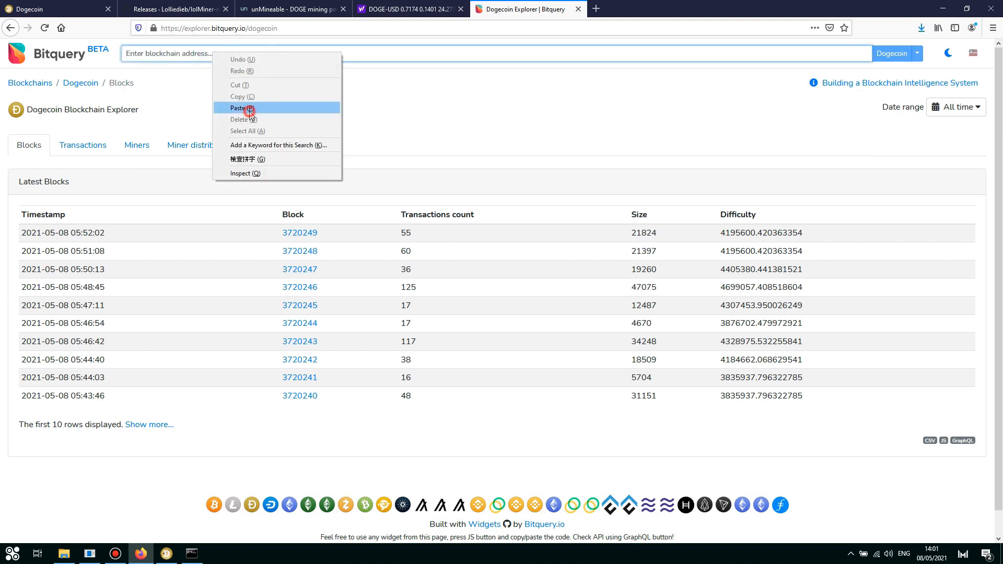
left_click(253, 114)
left_click(905, 55)
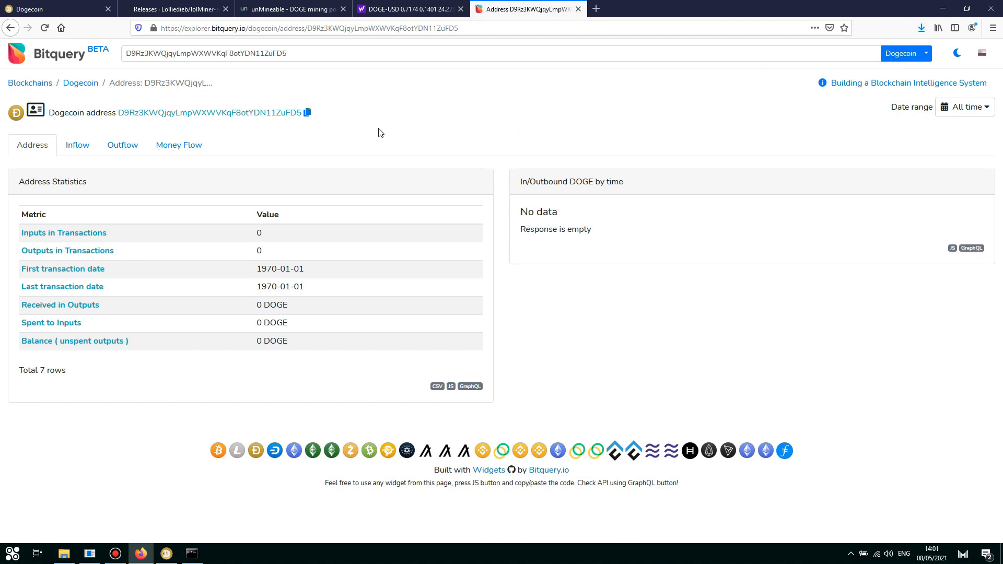
left_click(84, 150)
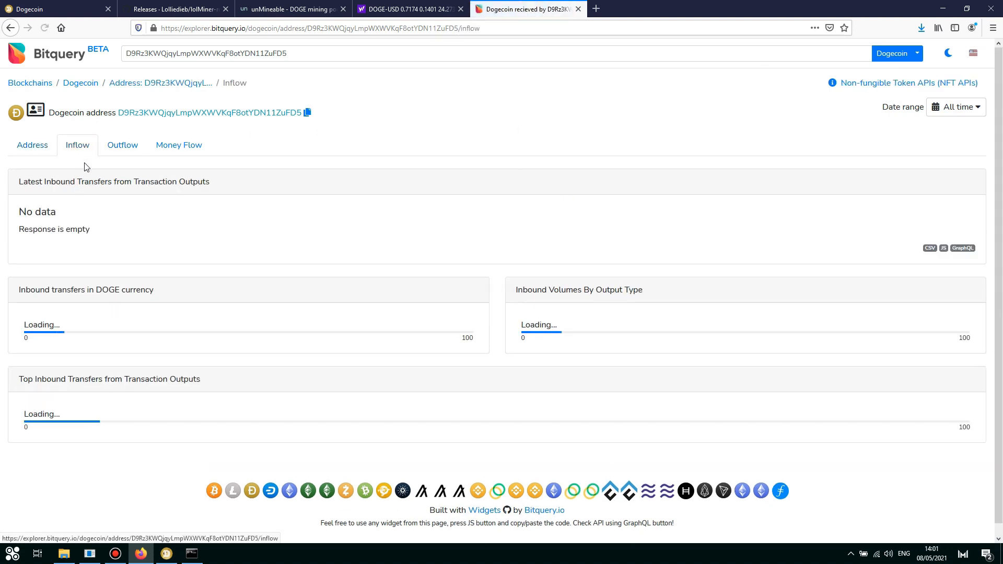